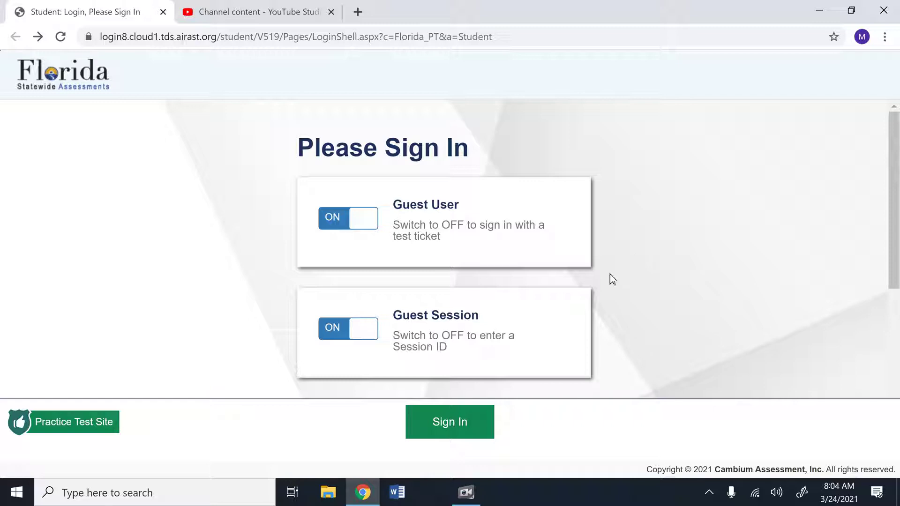
- Sign in as a guest, choose grade 9, and start the Grade 9 ELA Writing Practice Test
{"action": "left_click", "coordinate": [478, 426]}
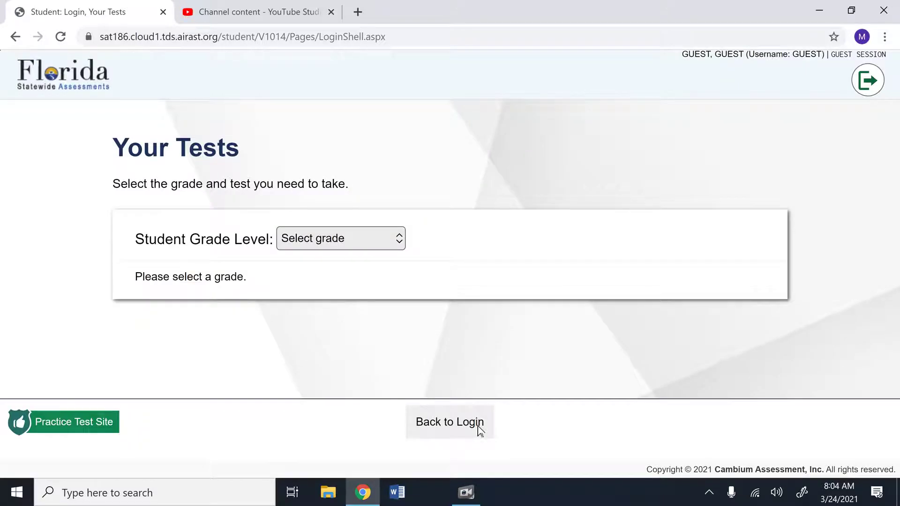
{"action": "left_click", "coordinate": [400, 242]}
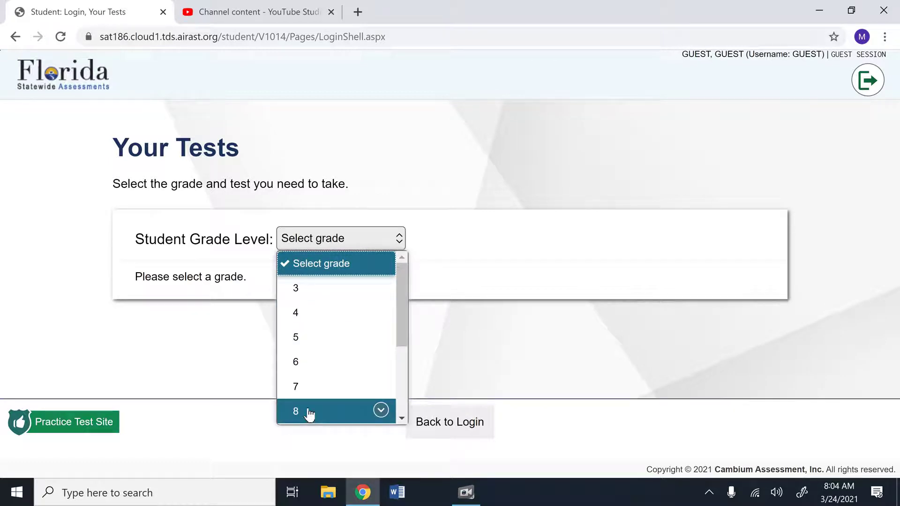
{"action": "scroll", "coordinate": [301, 394], "scroll_direction": "down", "scroll_amount": 1}
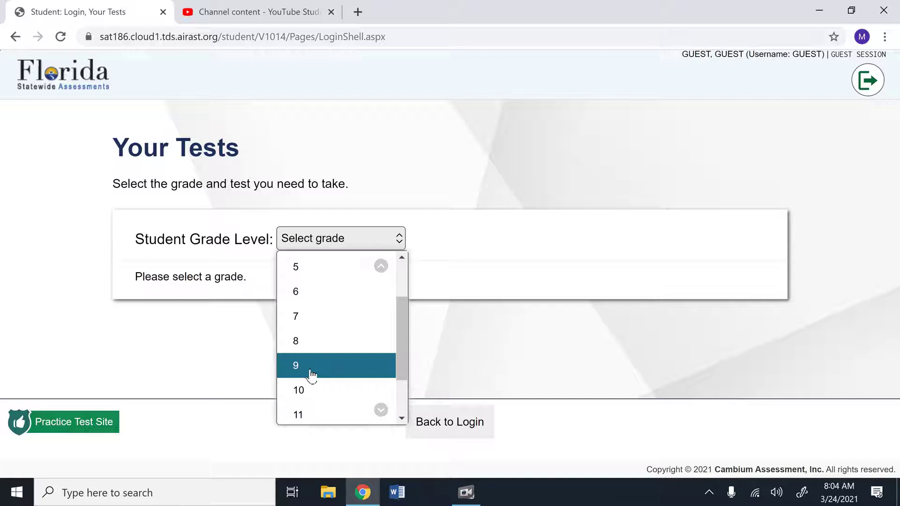
{"action": "left_click", "coordinate": [310, 373]}
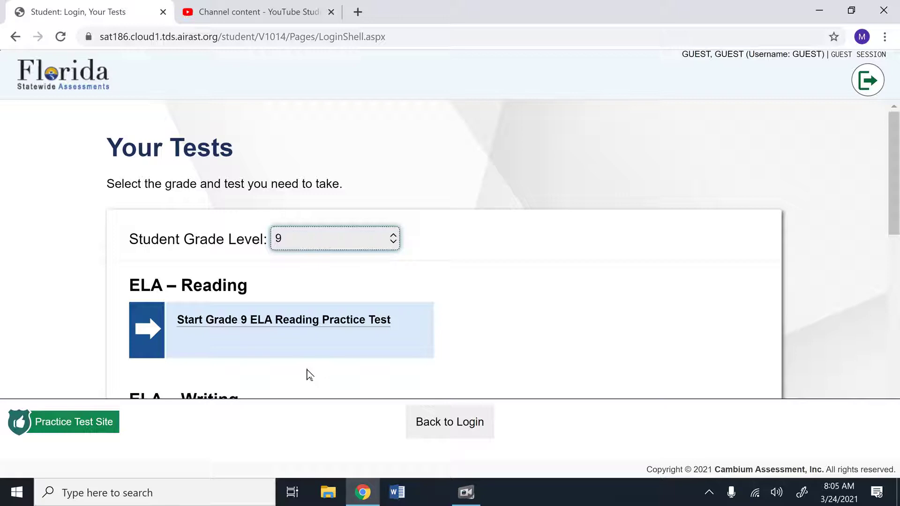
{"action": "scroll", "coordinate": [309, 375], "scroll_direction": "down", "scroll_amount": 1}
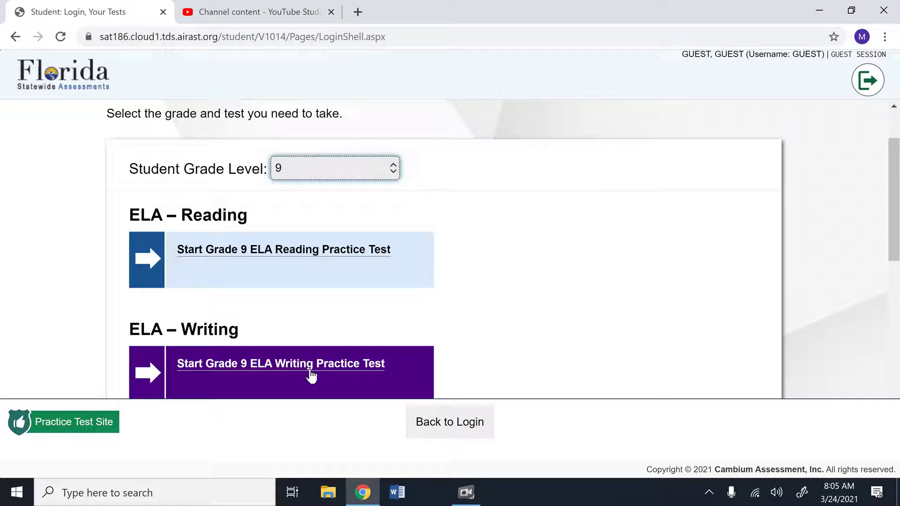
{"action": "left_click", "coordinate": [310, 370]}
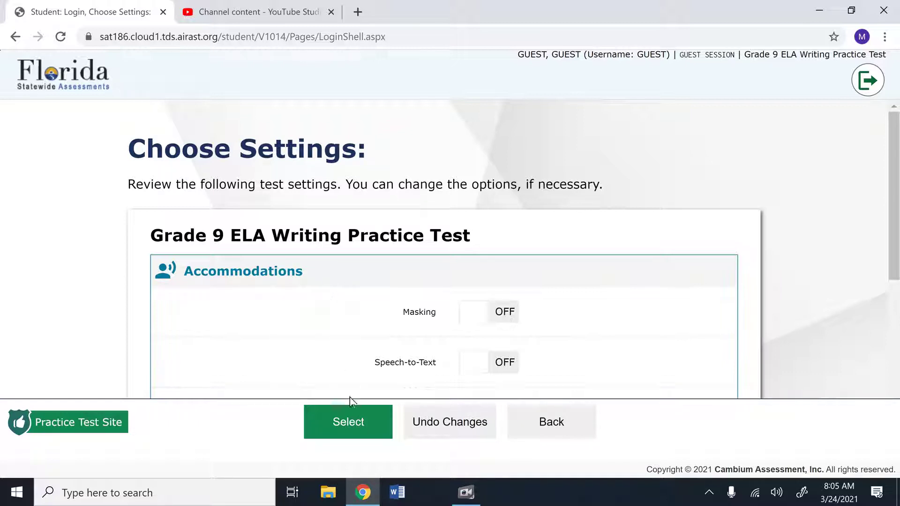
- Accept the default test settings and begin the Grade 9 ELA Writing test
{"action": "left_click", "coordinate": [357, 431]}
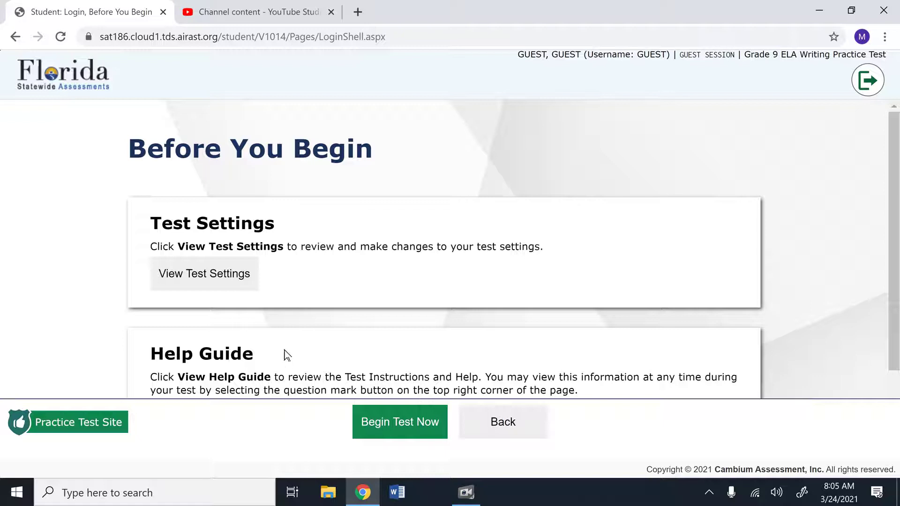
{"action": "left_click", "coordinate": [398, 427]}
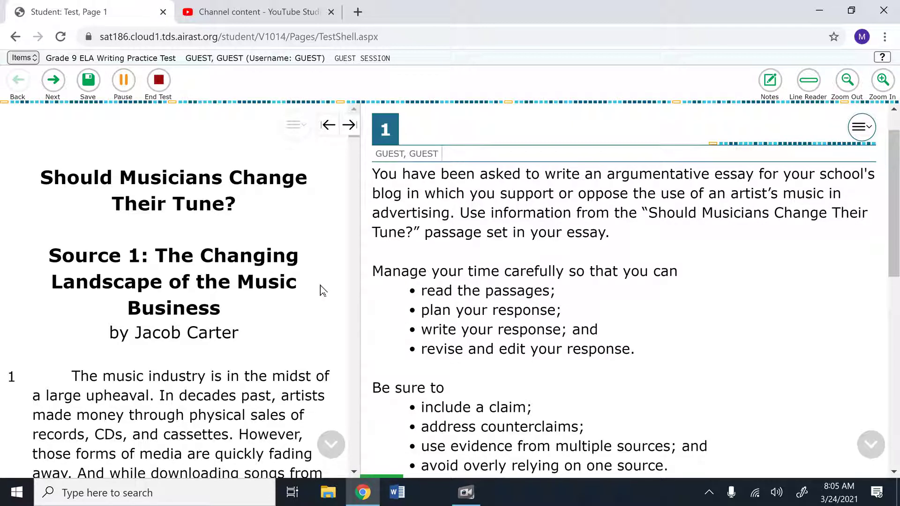
{"action": "left_click", "coordinate": [349, 125]}
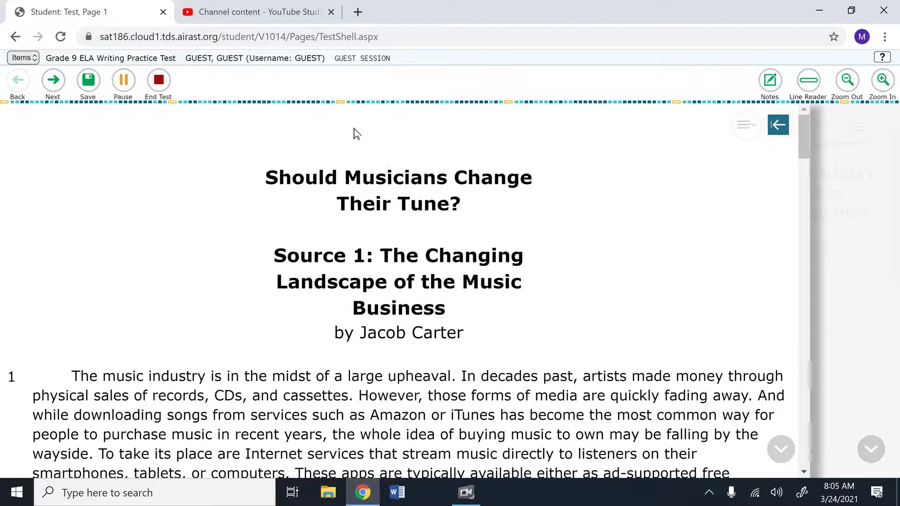
{"action": "left_click", "coordinate": [778, 125]}
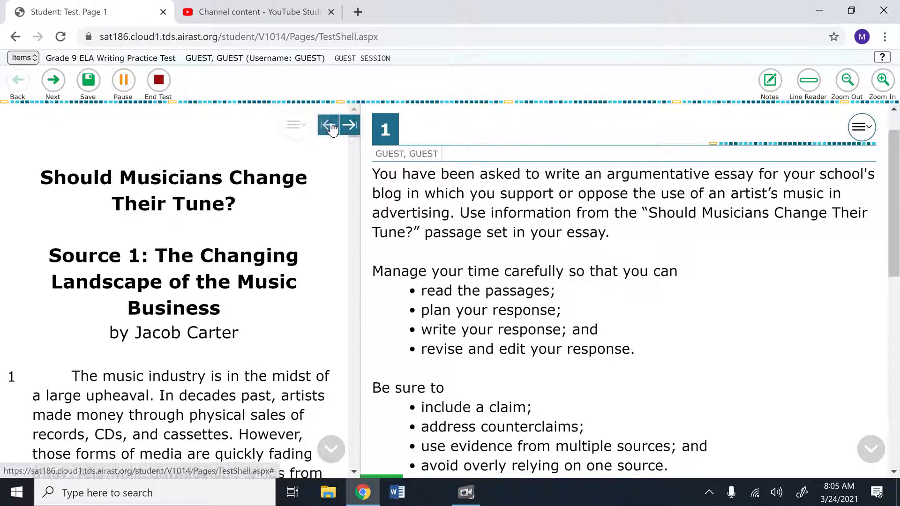
{"action": "left_click", "coordinate": [329, 125]}
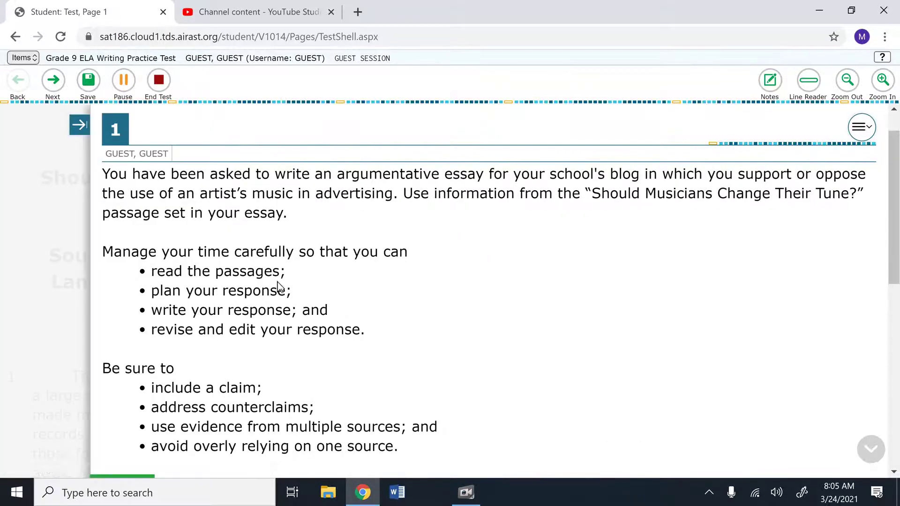
{"action": "left_click", "coordinate": [80, 126]}
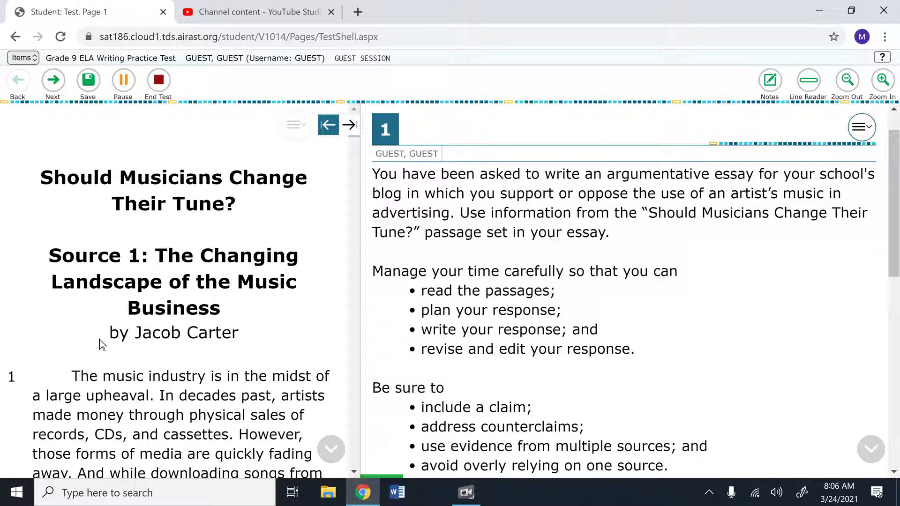
- Highlight the passage's first sentence and the following phrase in yellow
{"action": "left_click_drag", "start_coordinate": [70, 374], "coordinate": [162, 398]}
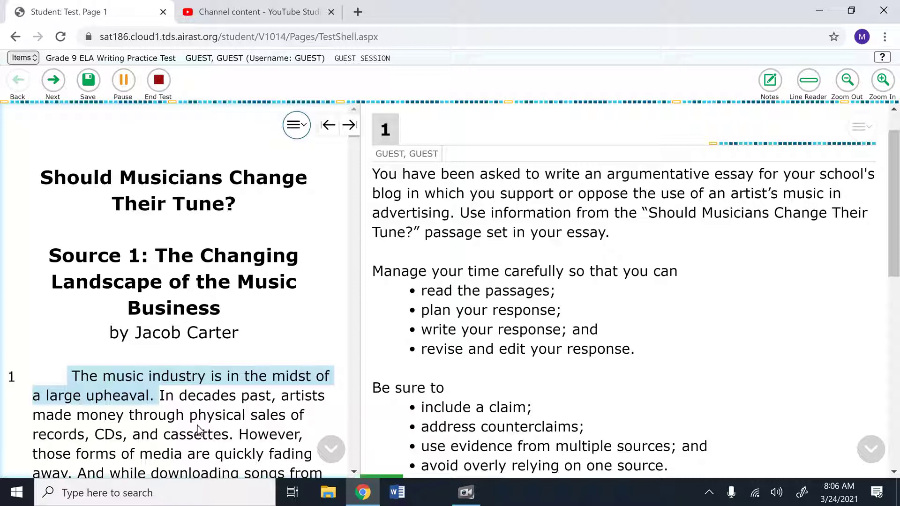
{"action": "left_click", "coordinate": [302, 135]}
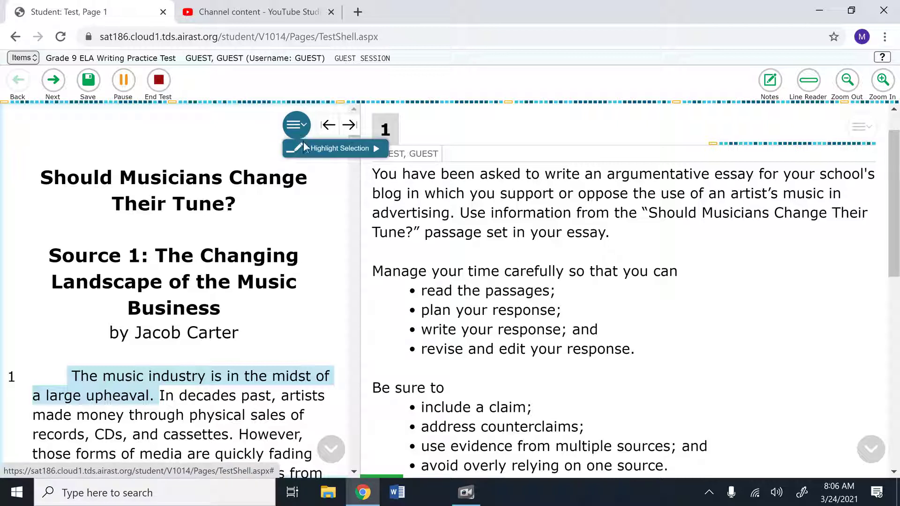
{"action": "mouse_move", "coordinate": [305, 148]}
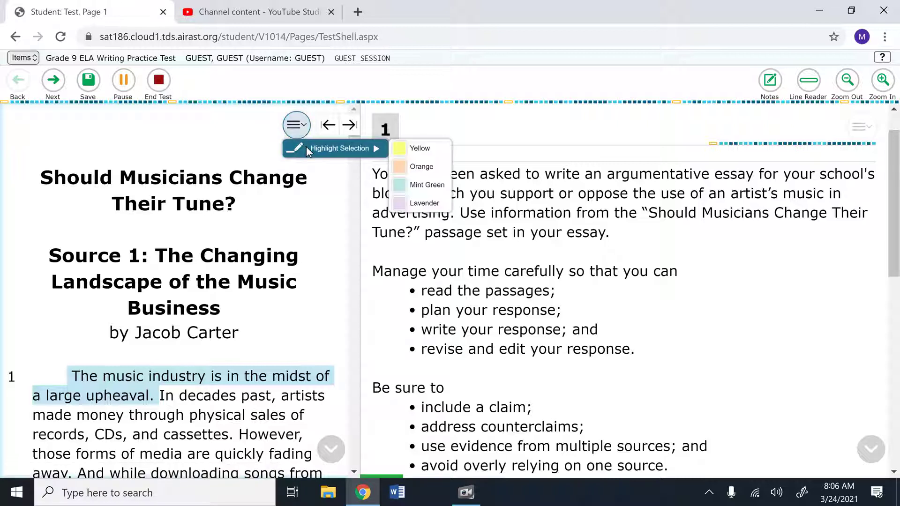
{"action": "left_click", "coordinate": [412, 148]}
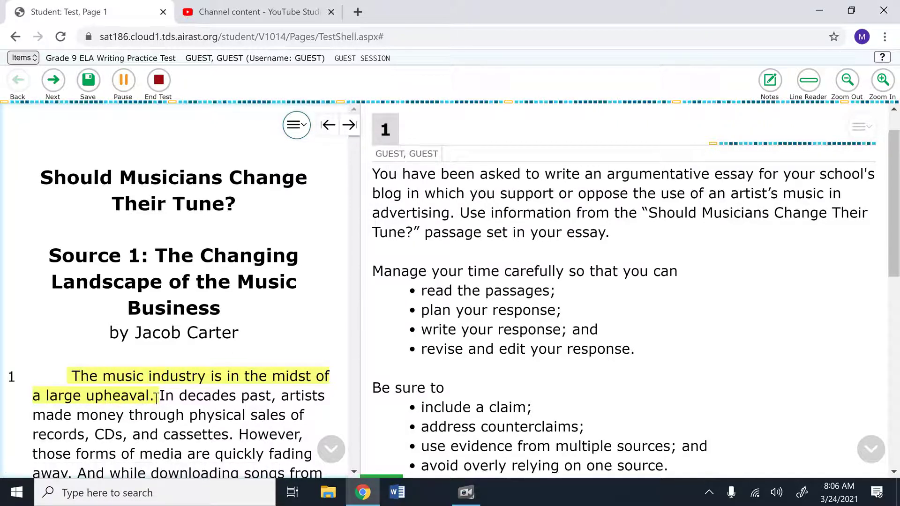
{"action": "left_click_drag", "start_coordinate": [163, 396], "coordinate": [242, 418]}
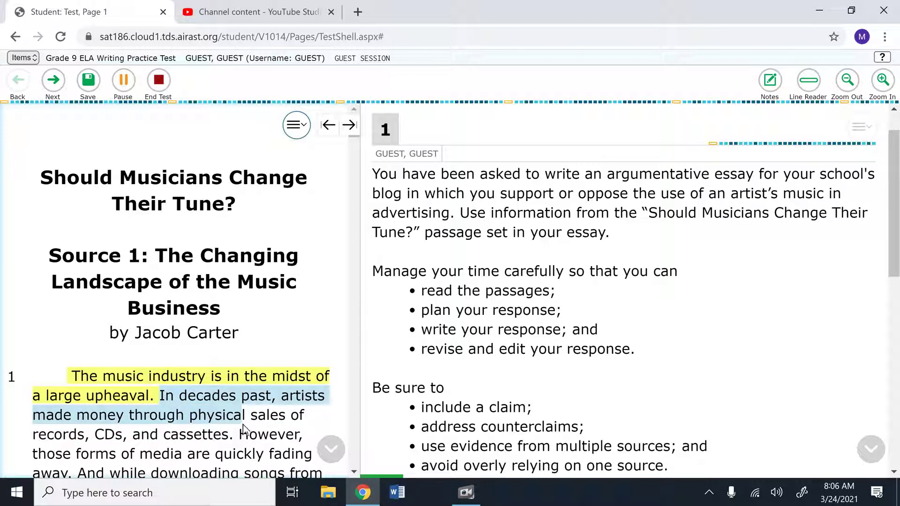
{"action": "right_click", "coordinate": [218, 398]}
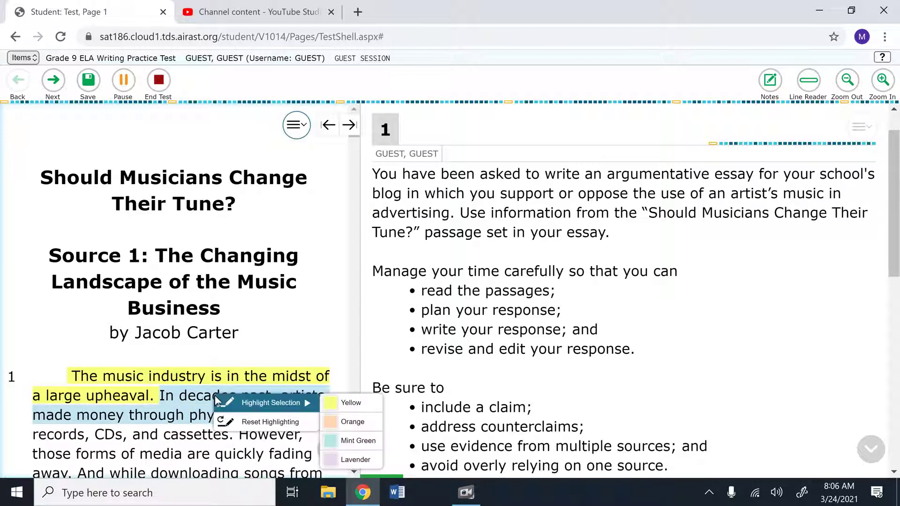
{"action": "mouse_move", "coordinate": [291, 402]}
{"action": "left_click", "coordinate": [341, 403]}
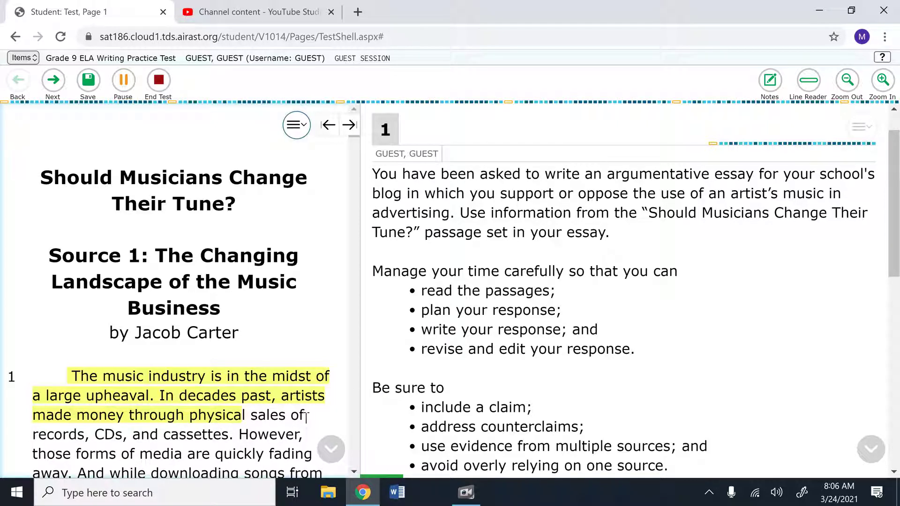
- Remove the highlight from the artists' physical sales phrase, then reset all passage highlighting
{"action": "left_click", "coordinate": [304, 136]}
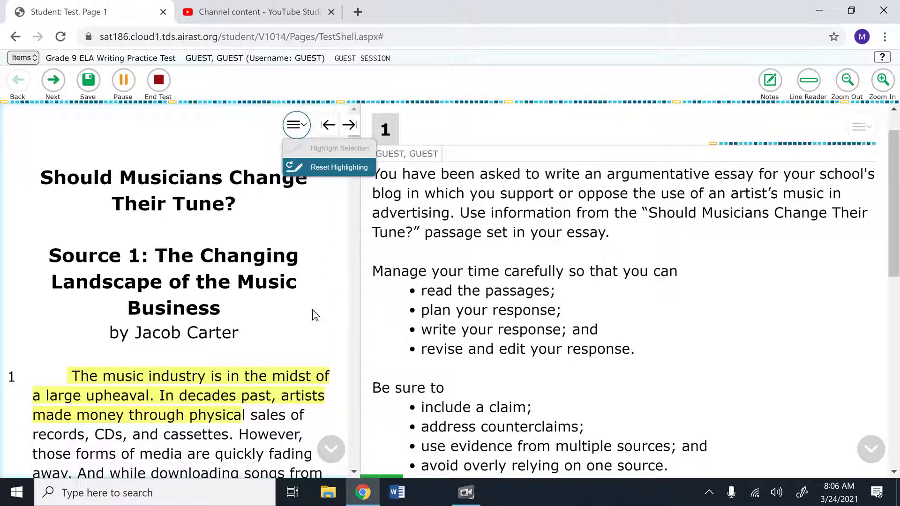
{"action": "right_click", "coordinate": [214, 391]}
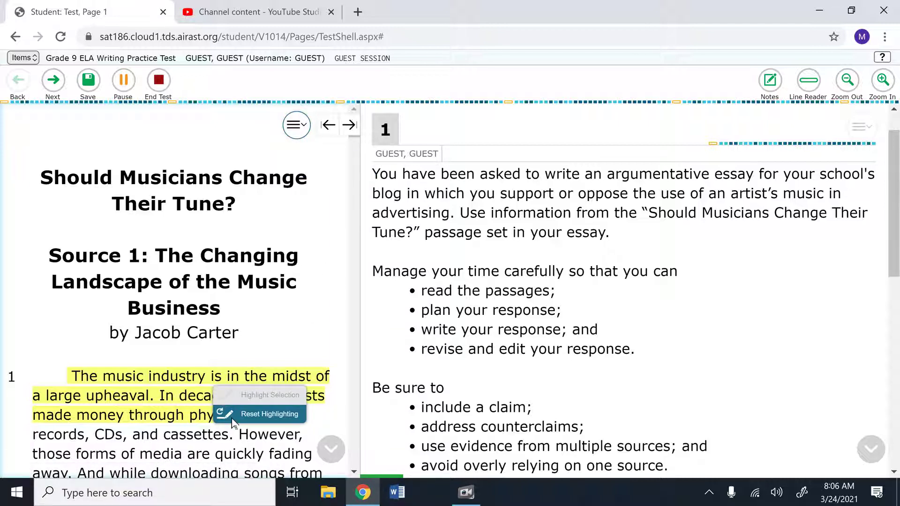
{"action": "left_click", "coordinate": [224, 435]}
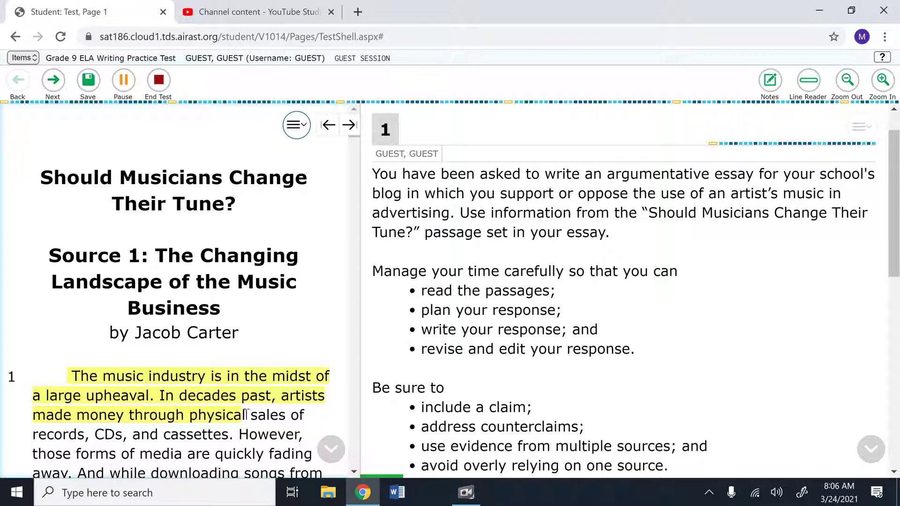
{"action": "left_click_drag", "start_coordinate": [248, 424], "coordinate": [163, 398]}
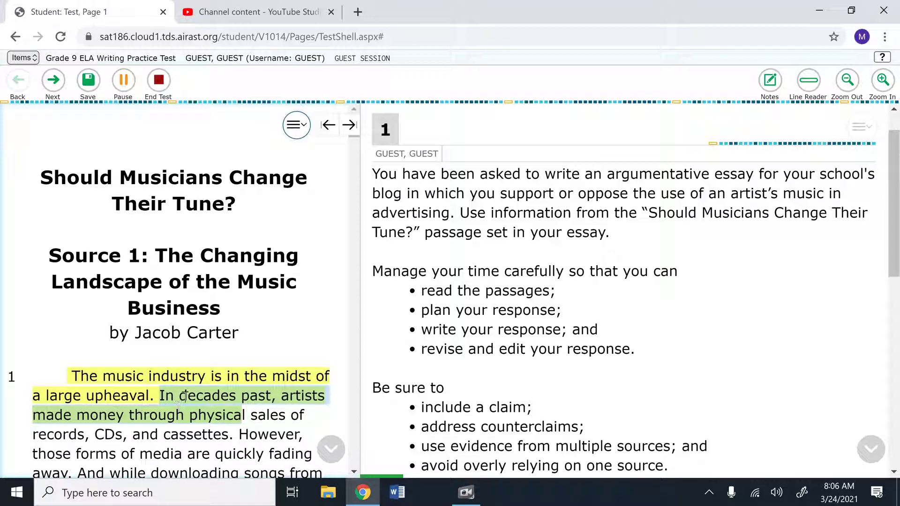
{"action": "right_click", "coordinate": [183, 398]}
{"action": "mouse_move", "coordinate": [183, 398]}
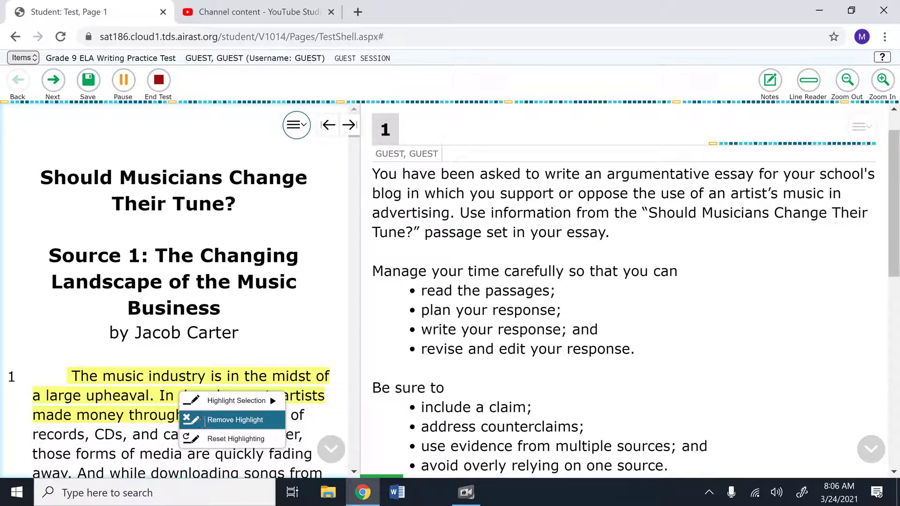
{"action": "left_click", "coordinate": [202, 420]}
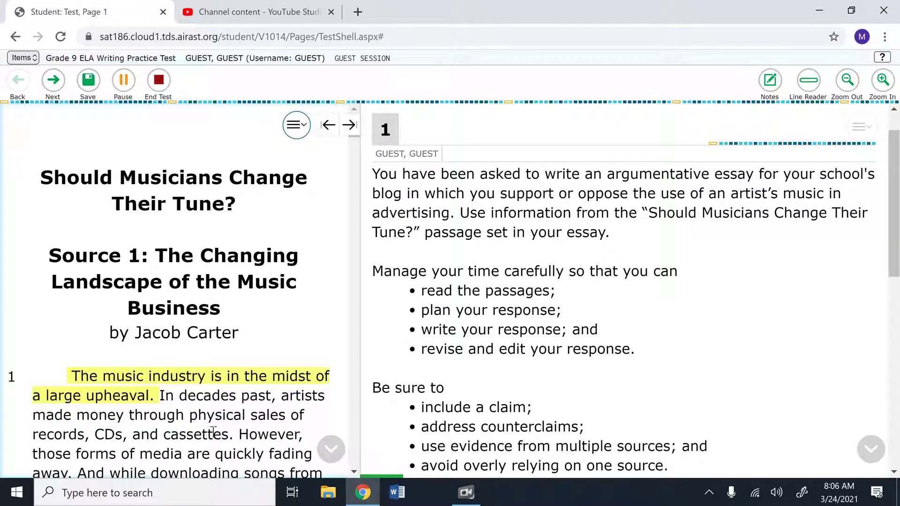
{"action": "right_click", "coordinate": [206, 402]}
{"action": "left_click", "coordinate": [223, 428]}
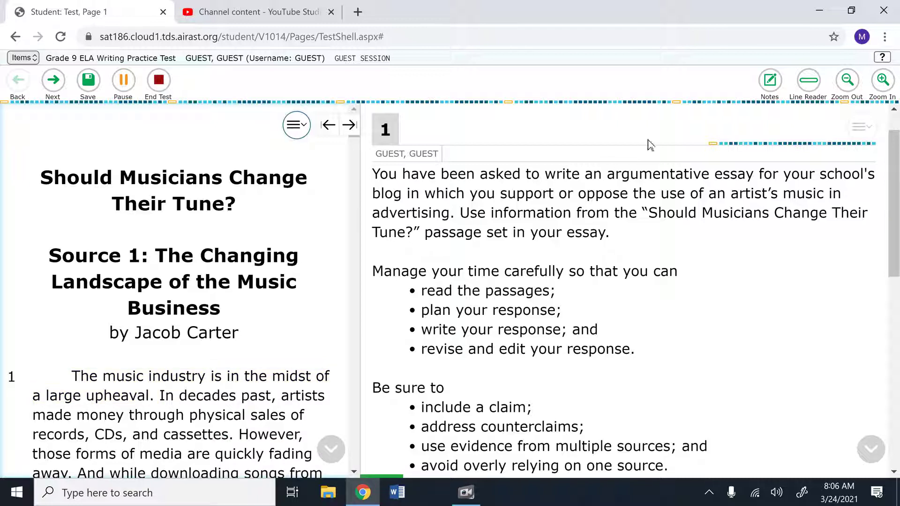
- In the notepad, type an 'Outline' heading with thesis, body paragraph 1 and an evidence line
{"action": "left_click", "coordinate": [771, 83]}
{"action": "left_click", "coordinate": [366, 265]}
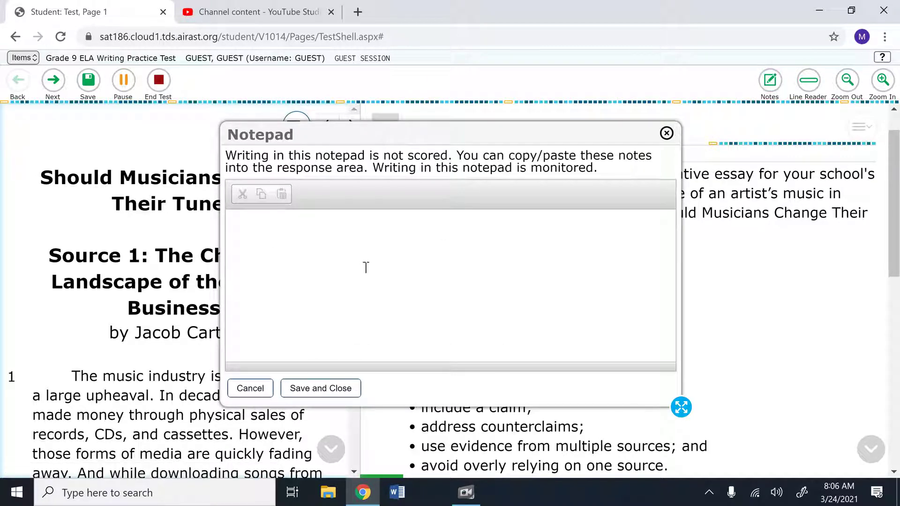
{"action": "type", "text": "Outlines"}
{"action": "key", "text": "BackSpace"}
{"action": "key", "text": "Return"}
{"action": "type", "text": "thesis - -"}
{"action": "key", "text": "BackSpace"}
{"action": "key", "text": "BackSpace"}
{"action": "key", "text": "Return"}
{"action": "key", "text": "Return"}
{"action": "type", "text": "body pa"}
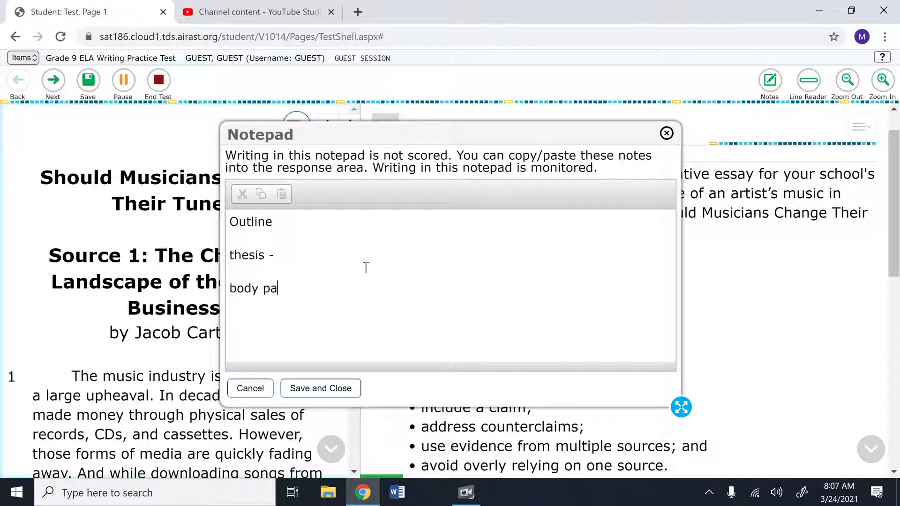
{"action": "type", "text": "ragraph 1"}
{"action": "key", "text": "Return"}
{"action": "type", "text": "evidence"}
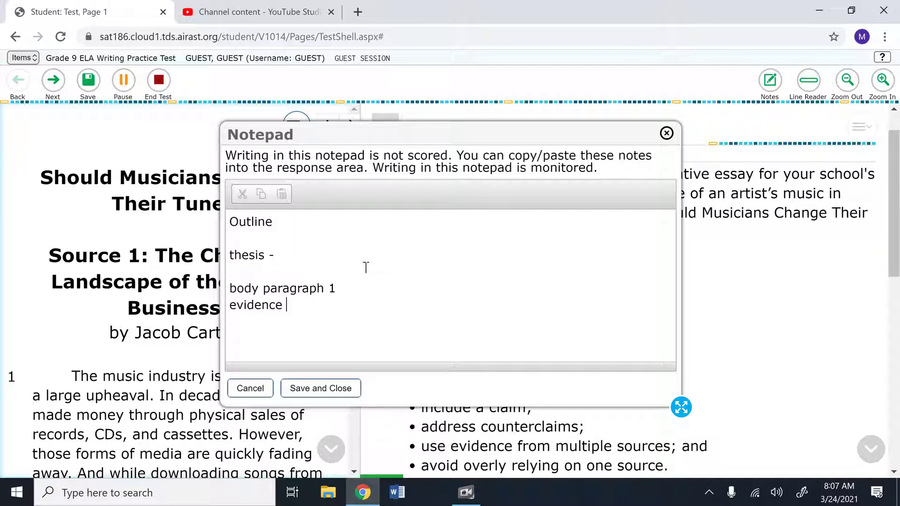
{"action": "type", "text": " - "}
{"action": "type", "text": "evidence"}
{"action": "key", "text": "Return"}
{"action": "key", "text": "Return"}
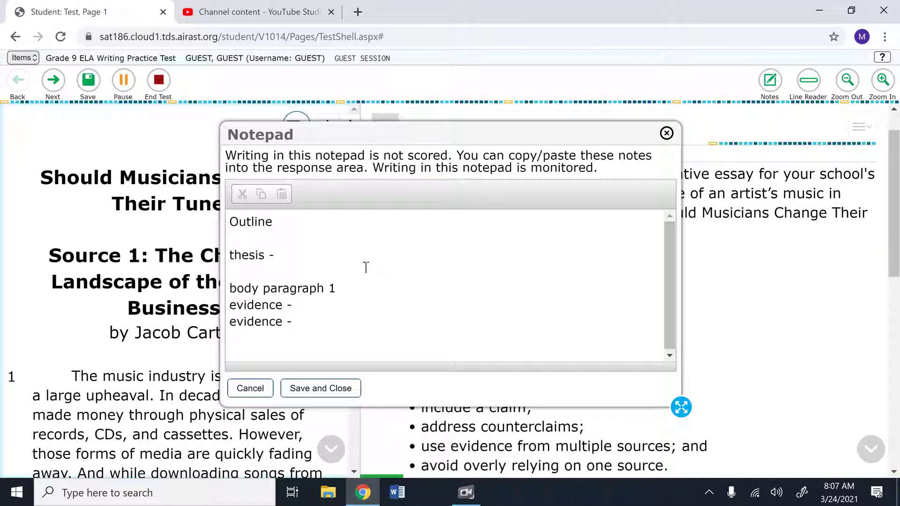
- Add a counterargument section with two evidence lines, move the notepad aside, and select the opening sentence
{"action": "type", "text": "coutnerargumen"}
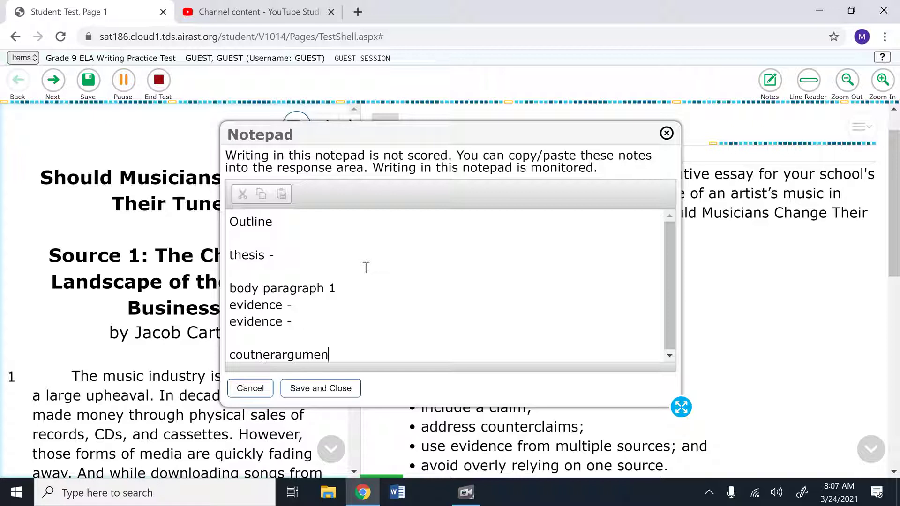
{"action": "type", "text": "t"}
{"action": "key", "text": "BackSpace"}
{"action": "key", "text": "BackSpace"}
{"action": "key", "text": "BackSpace"}
{"action": "key", "text": "BackSpace"}
{"action": "key", "text": "BackSpace"}
{"action": "key", "text": "BackSpace"}
{"action": "key", "text": "BackSpace"}
{"action": "key", "text": "BackSpace"}
{"action": "key", "text": "BackSpace"}
{"action": "key", "text": "BackSpace"}
{"action": "key", "text": "BackSpace"}
{"action": "key", "text": "BackSpace"}
{"action": "key", "text": "BackSpace"}
{"action": "type", "text": "nterargument"}
{"action": "key", "text": "Return"}
{"action": "type", "text": "e"}
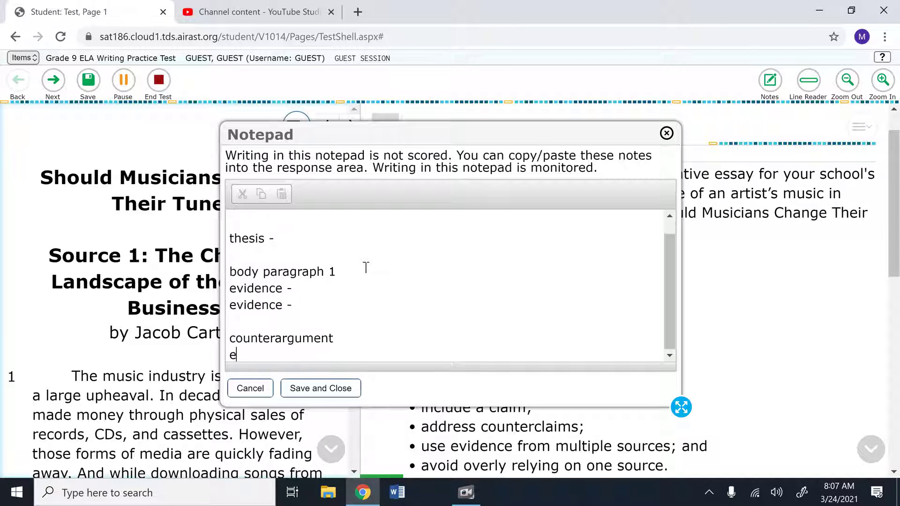
{"action": "type", "text": "vidence -"}
{"action": "key", "text": "Return"}
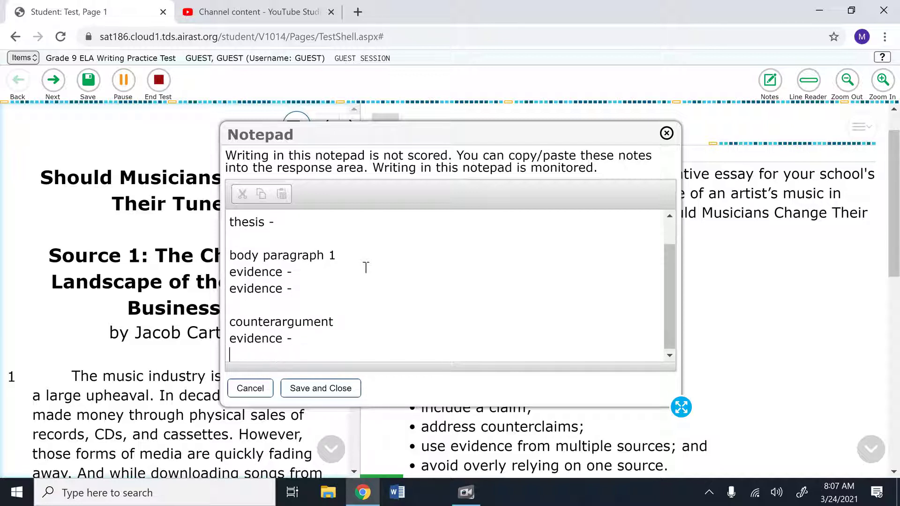
{"action": "type", "text": "evidence -"}
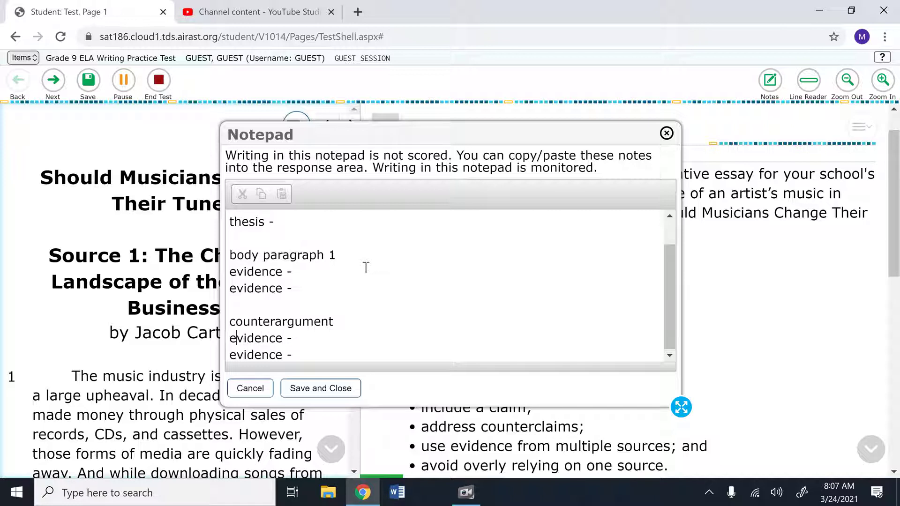
{"action": "key", "text": "Left"}
{"action": "left_click_drag", "start_coordinate": [340, 130], "coordinate": [463, 48]}
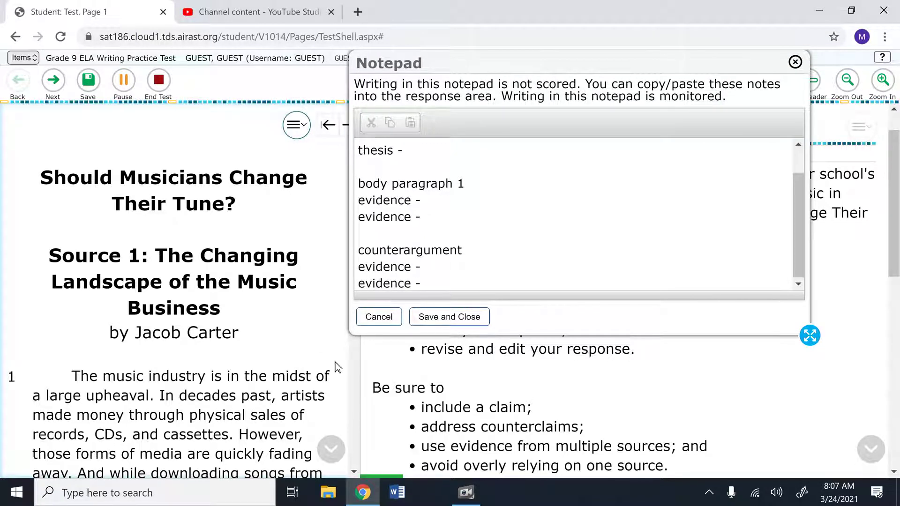
{"action": "left_click_drag", "start_coordinate": [72, 376], "coordinate": [158, 401]}
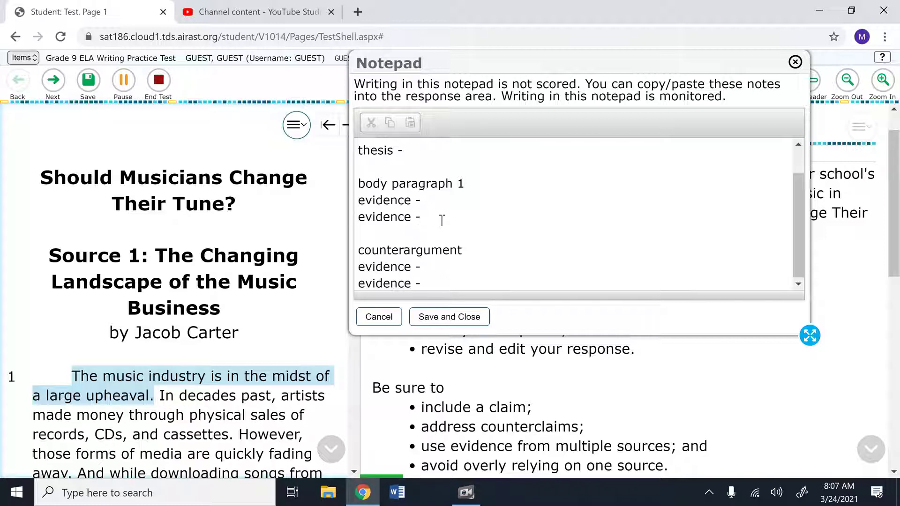
- Enter "The music industry is in the midst of a large upheaval." as evidence and copy it
{"action": "left_click", "coordinate": [446, 201]}
{"action": "type", "text": "\"The music indust"}
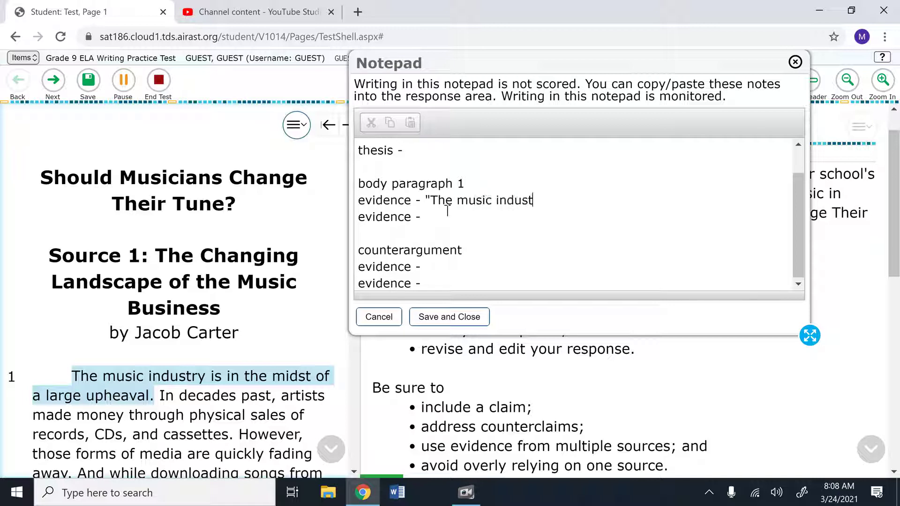
{"action": "type", "text": "ry is in the mi"}
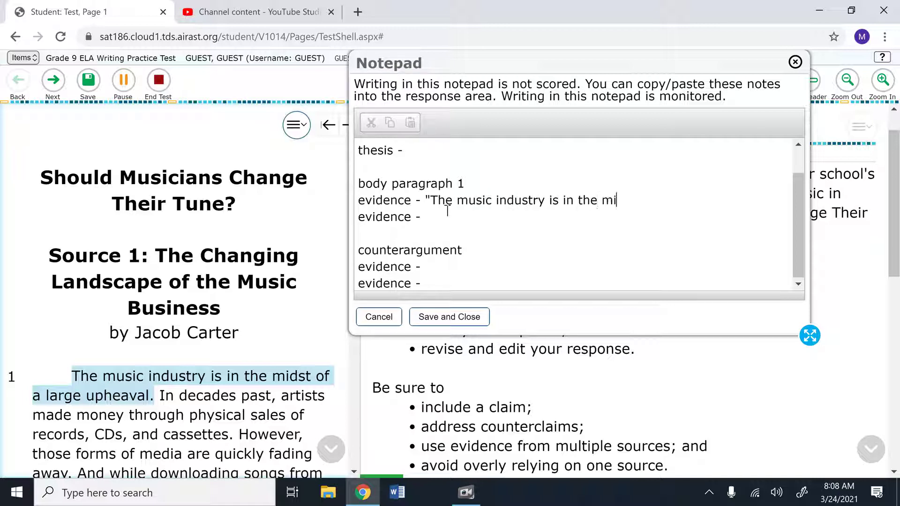
{"action": "type", "text": "dst of a large u"}
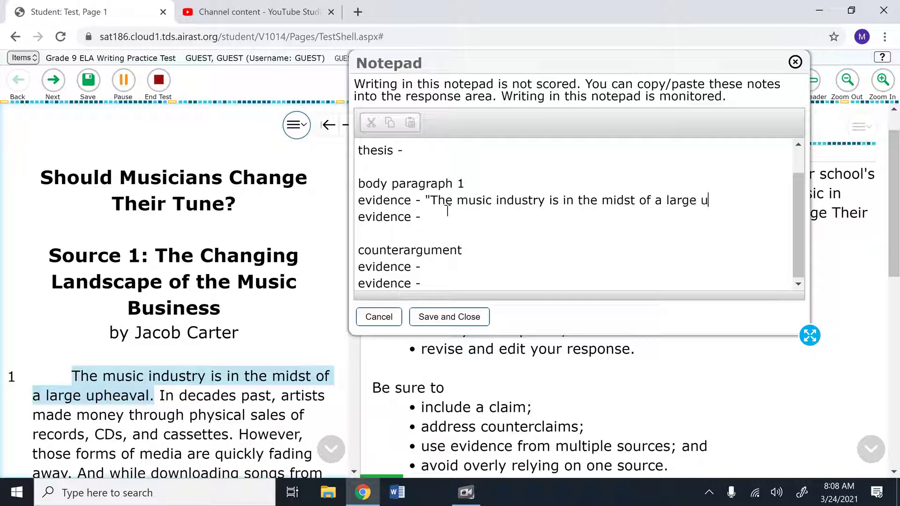
{"action": "type", "text": "pheaval.\""}
{"action": "key", "text": "Down"}
{"action": "key", "text": "shift+Home"}
{"action": "left_click_drag", "start_coordinate": [765, 201], "coordinate": [433, 201]}
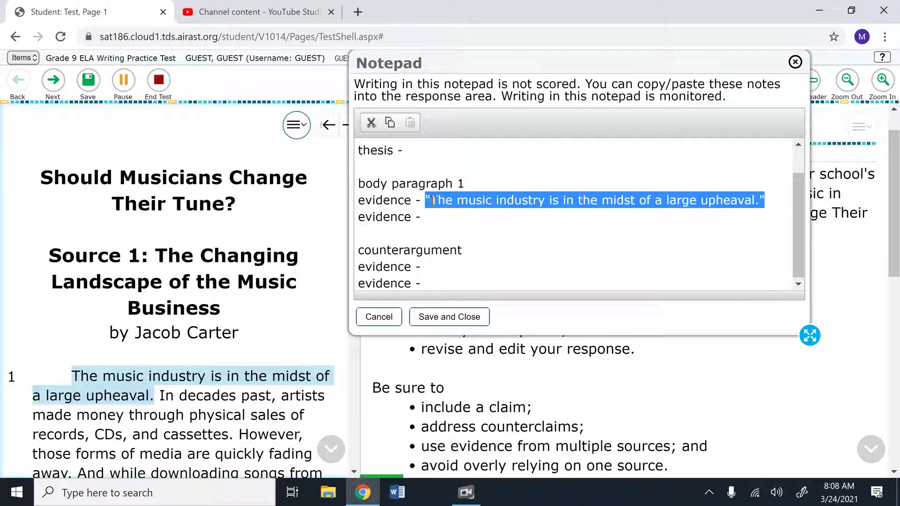
{"action": "left_click", "coordinate": [389, 123]}
- Save the notepad, test-paste the quote into the essay response, delete it, and scroll back up
{"action": "left_click", "coordinate": [450, 318]}
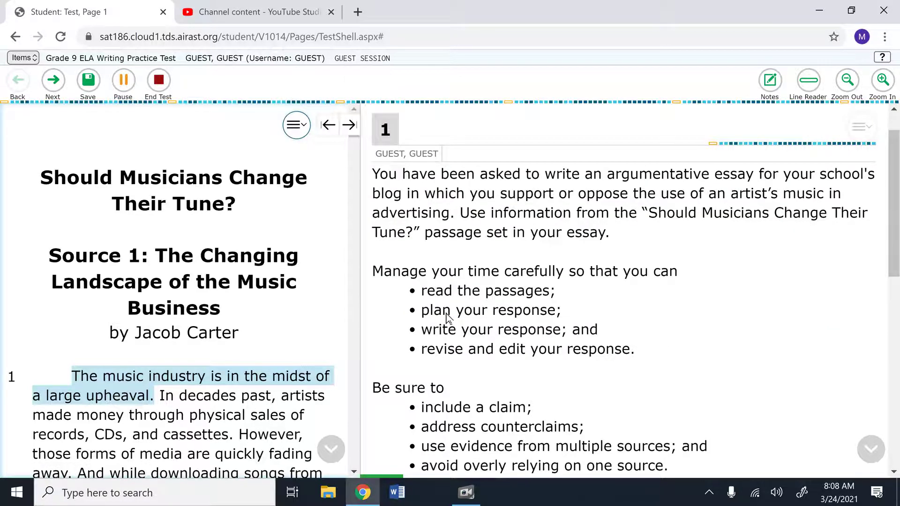
{"action": "scroll", "coordinate": [497, 344], "scroll_direction": "down", "scroll_amount": 5}
{"action": "left_click", "coordinate": [498, 334]}
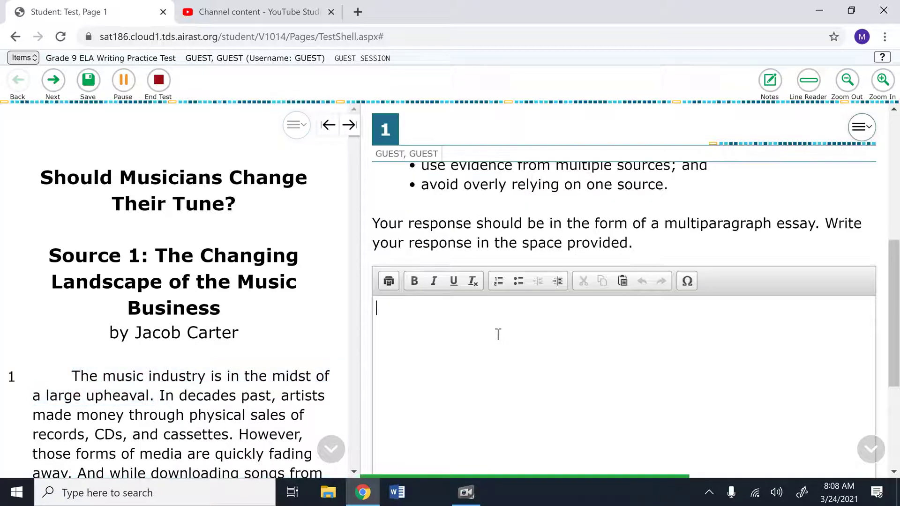
{"action": "key", "text": "ctrl+v"}
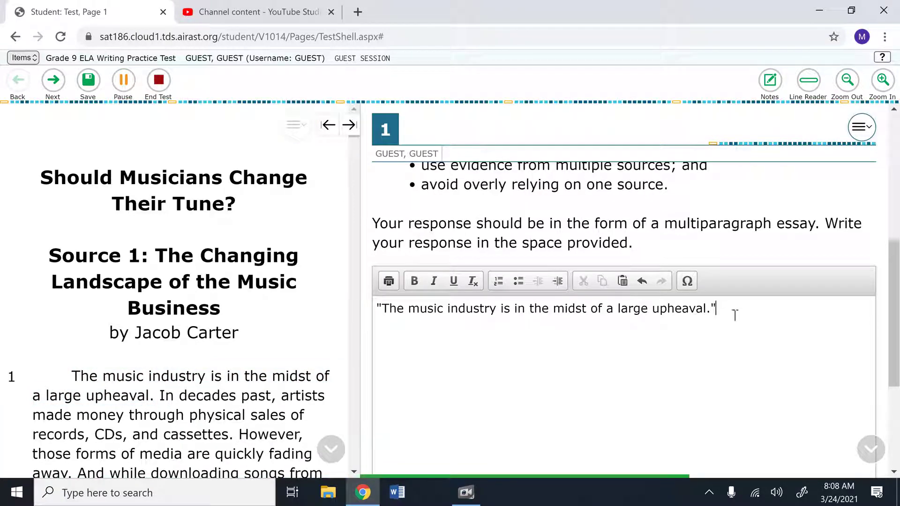
{"action": "left_click_drag", "start_coordinate": [719, 309], "coordinate": [364, 321]}
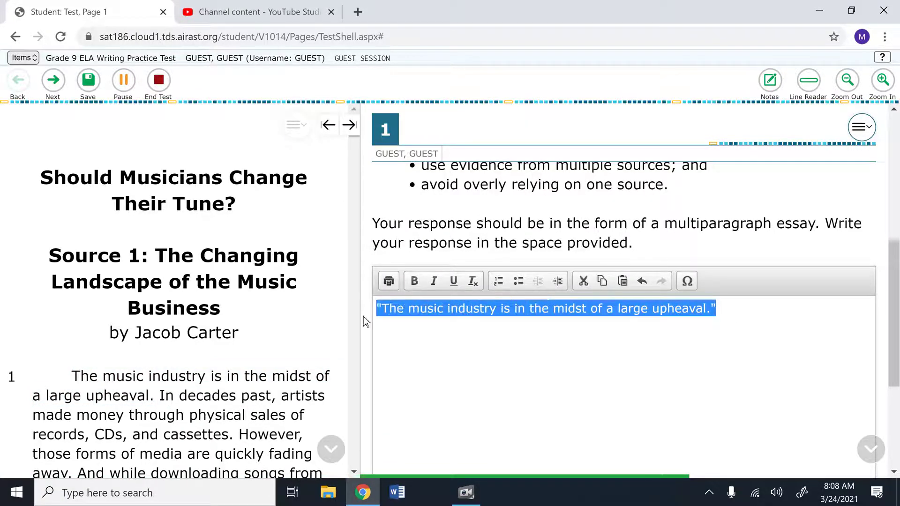
{"action": "key", "text": "BackSpace"}
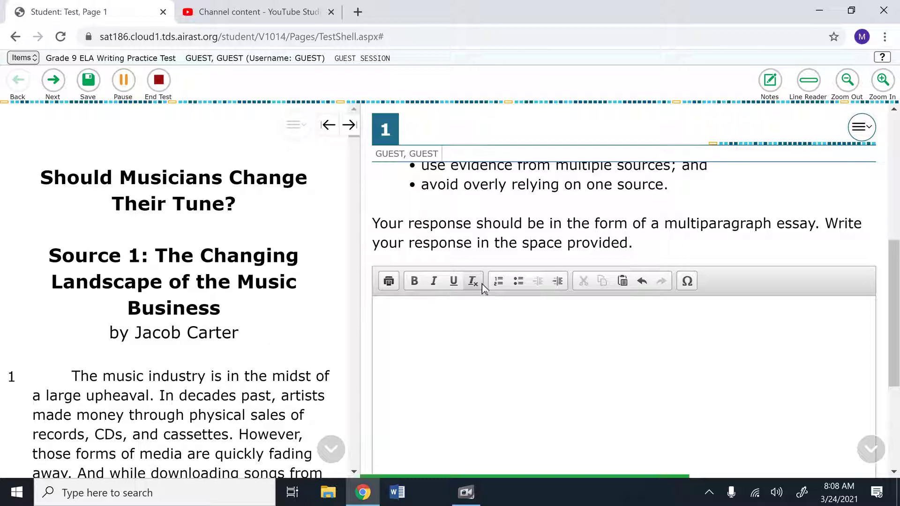
{"action": "scroll", "coordinate": [553, 359], "scroll_direction": "up", "scroll_amount": 6}
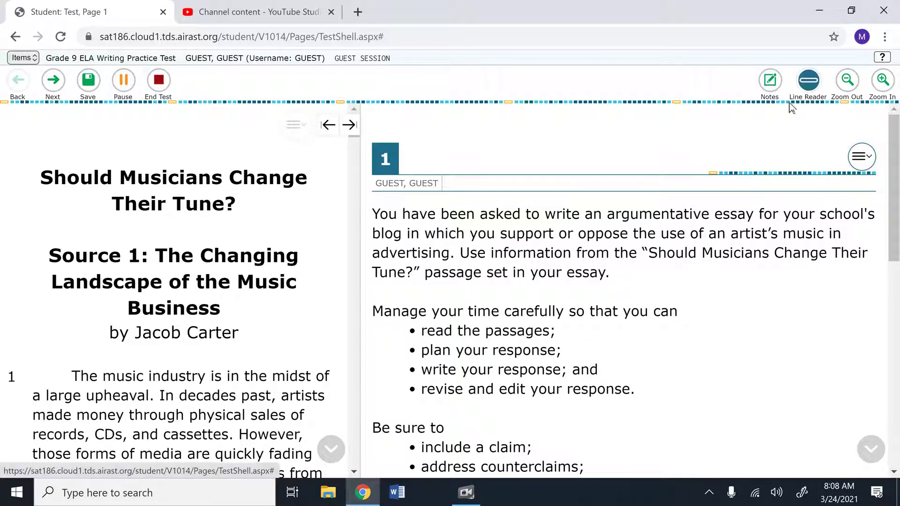
{"action": "left_click", "coordinate": [348, 125]}
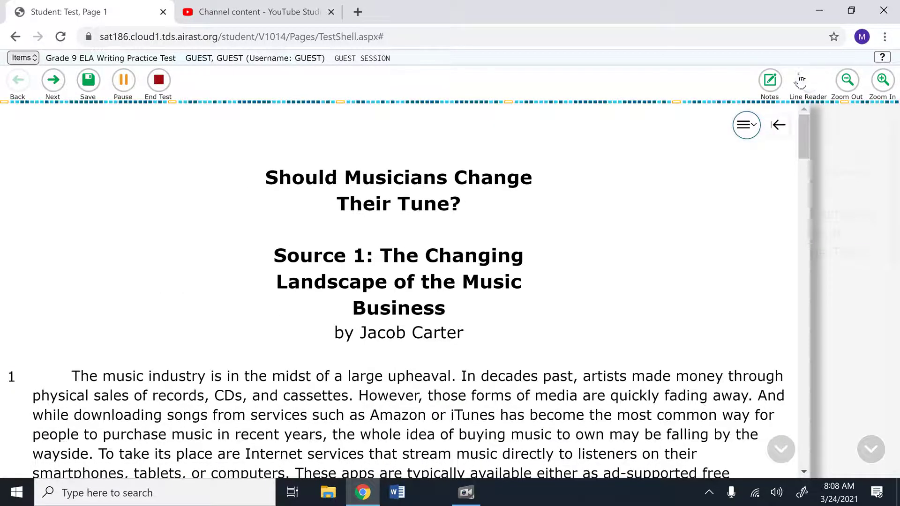
{"action": "left_click", "coordinate": [806, 86]}
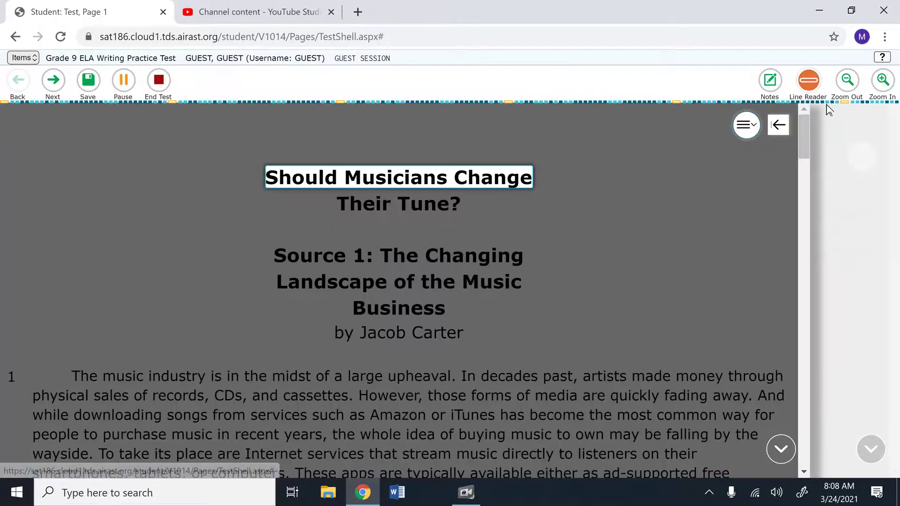
{"action": "key", "text": "Down"}
{"action": "key", "text": "Down"}
{"action": "key", "text": "Down"}
{"action": "key", "text": "Down"}
{"action": "key", "text": "Down"}
{"action": "key", "text": "Down"}
{"action": "key", "text": "Down"}
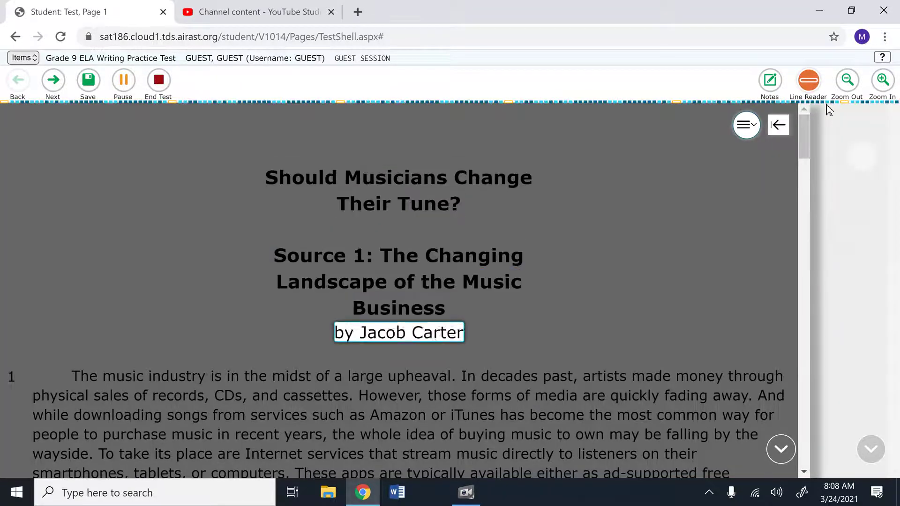
{"action": "key", "text": "Down"}
{"action": "key", "text": "Down"}
{"action": "key", "text": "Down"}
{"action": "key", "text": "Down"}
{"action": "key", "text": "Down"}
{"action": "key", "text": "Down"}
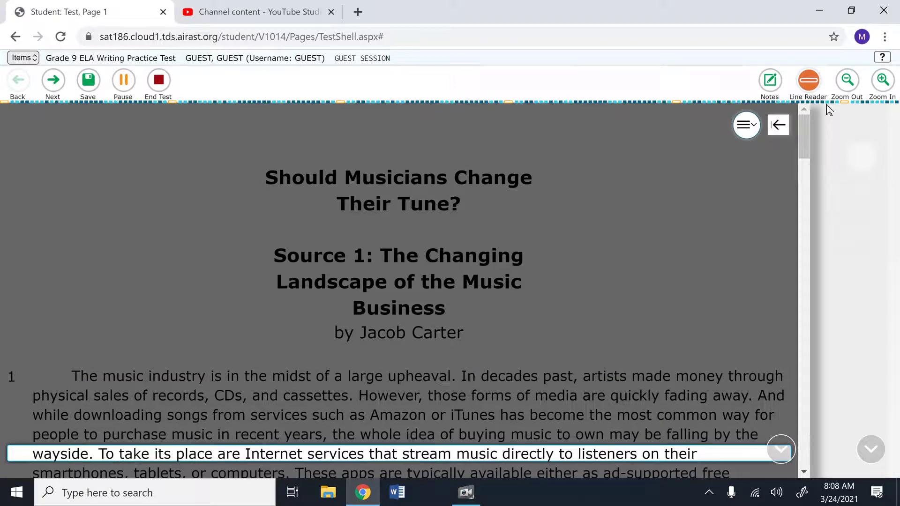
{"action": "key", "text": "Up"}
{"action": "key", "text": "Up"}
{"action": "key", "text": "Up"}
{"action": "key", "text": "Up"}
{"action": "key", "text": "Up"}
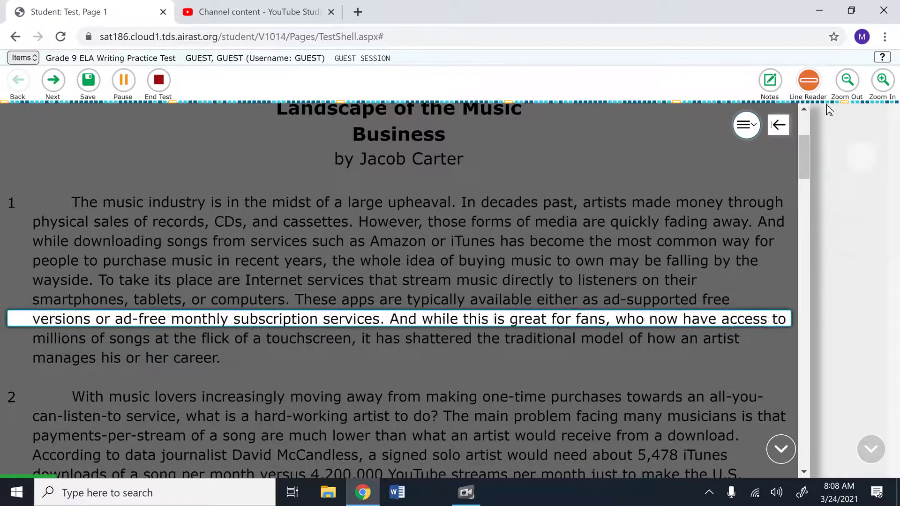
{"action": "key", "text": "Down"}
{"action": "key", "text": "Down"}
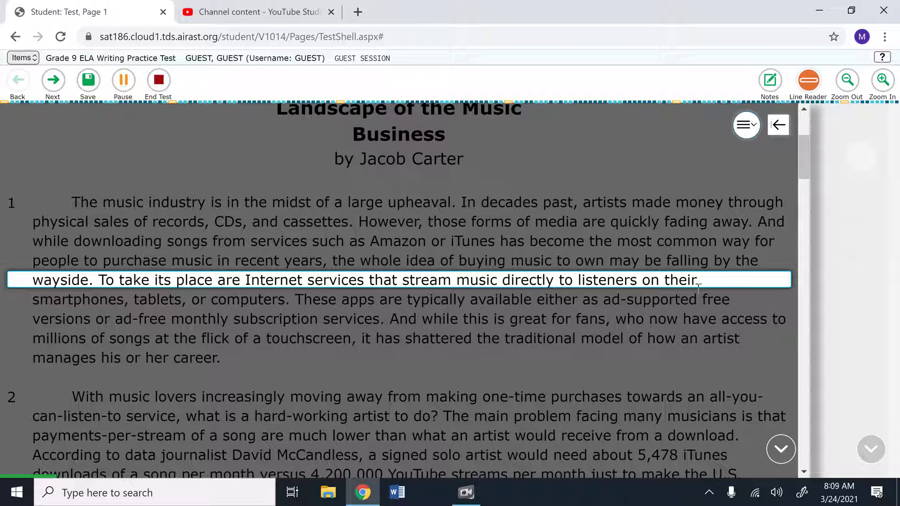
{"action": "left_click", "coordinate": [778, 124]}
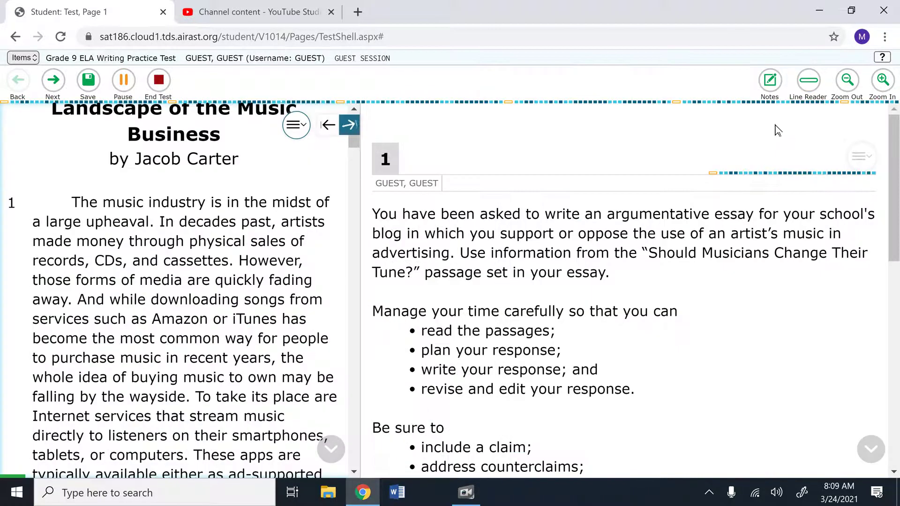
{"action": "left_click", "coordinate": [885, 81]}
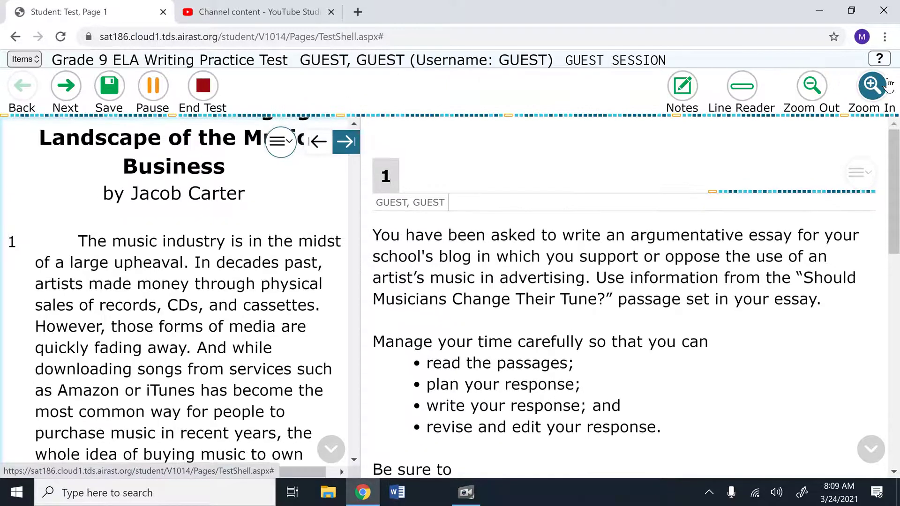
{"action": "left_click", "coordinate": [821, 97]}
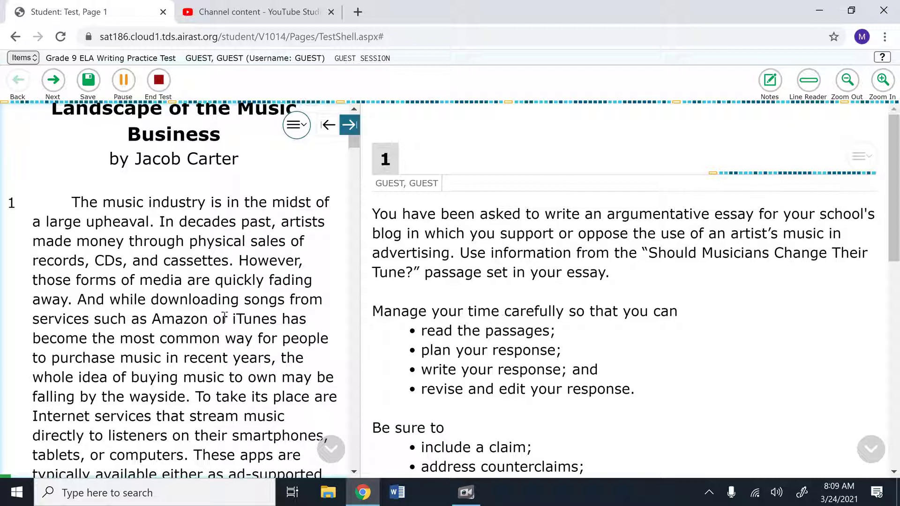
{"action": "scroll", "coordinate": [224, 319], "scroll_direction": "up", "scroll_amount": 3}
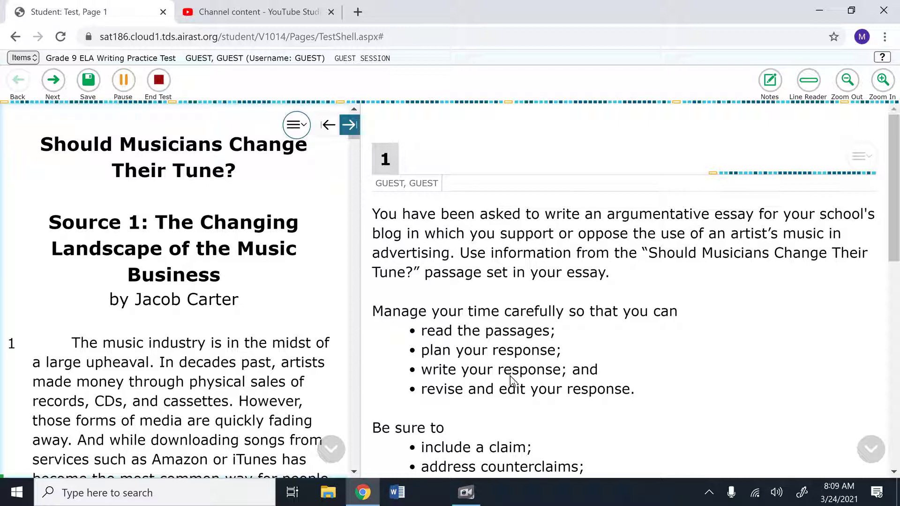
- Scroll down to item 1's blank essay response box and place the caret inside it
{"action": "scroll", "coordinate": [506, 398], "scroll_direction": "down", "scroll_amount": 3}
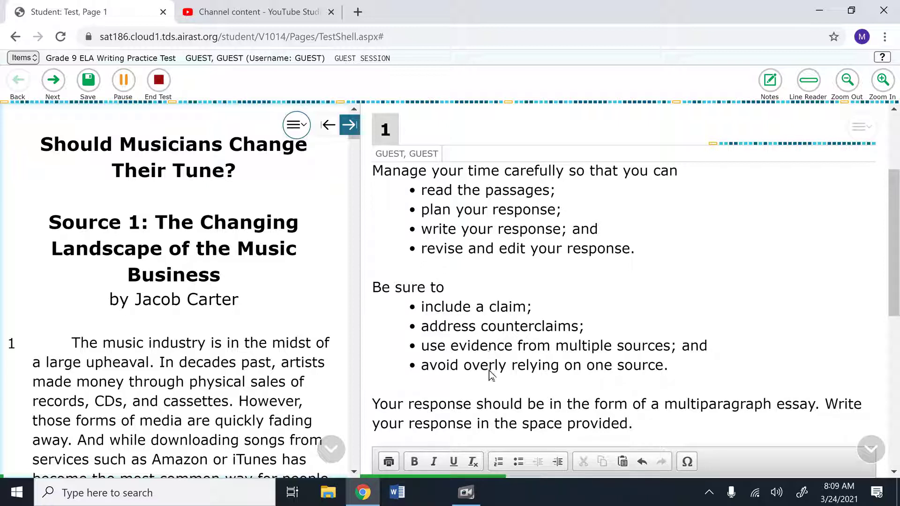
{"action": "scroll", "coordinate": [493, 380], "scroll_direction": "down", "scroll_amount": 2}
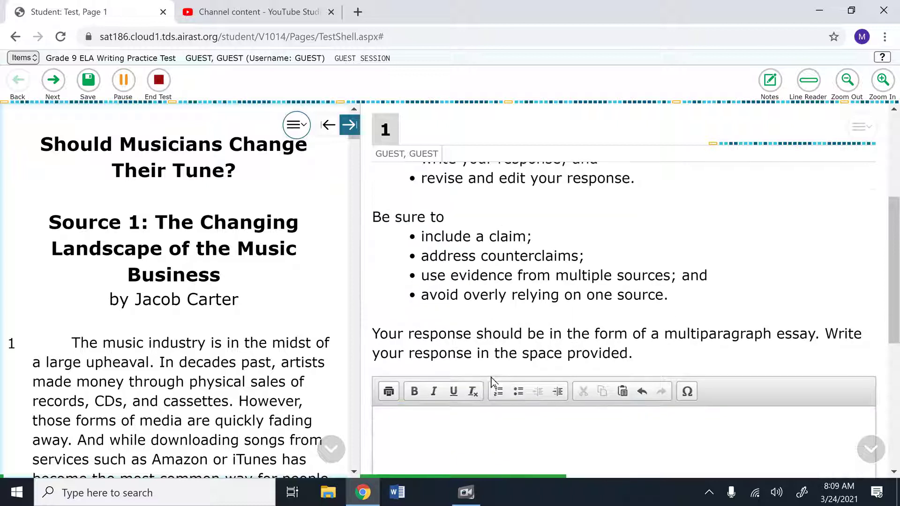
{"action": "scroll", "coordinate": [491, 381], "scroll_direction": "down", "scroll_amount": 3}
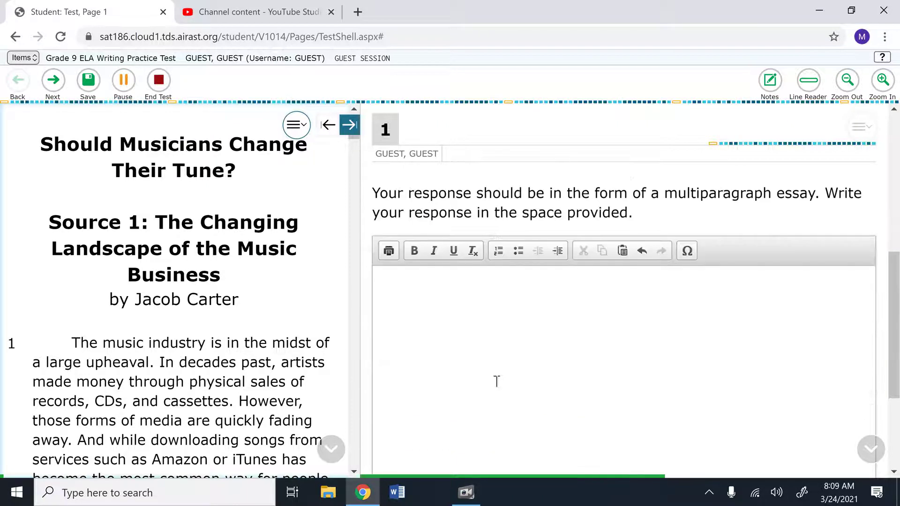
{"action": "left_click", "coordinate": [499, 364]}
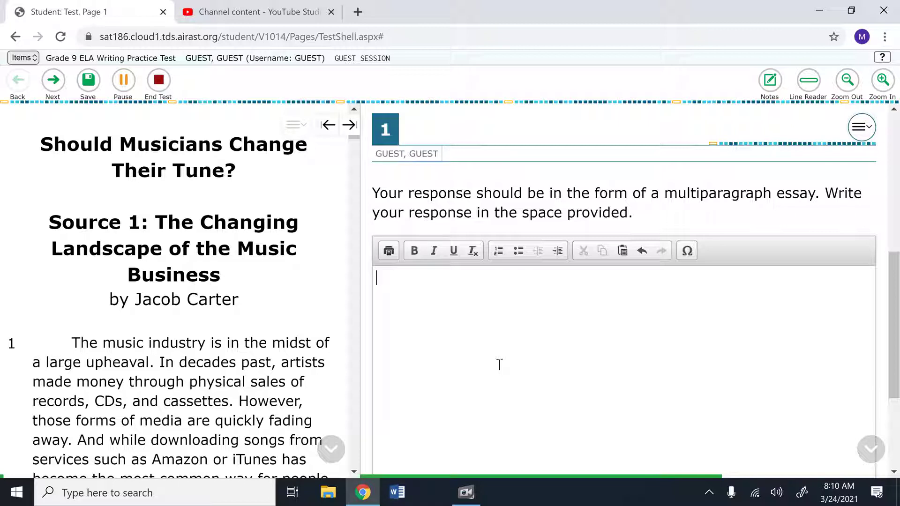
{"action": "scroll", "coordinate": [499, 364], "scroll_direction": "up", "scroll_amount": 6}
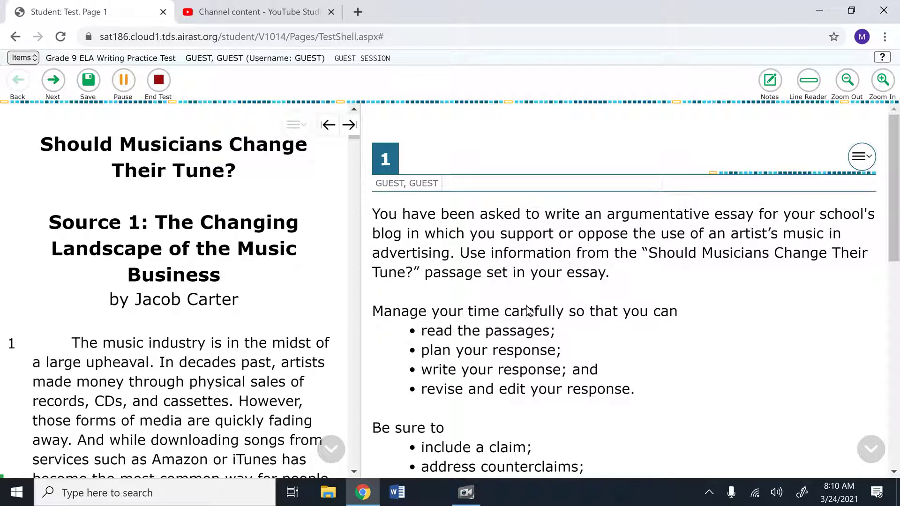
{"action": "scroll", "coordinate": [542, 305], "scroll_direction": "down", "scroll_amount": 7}
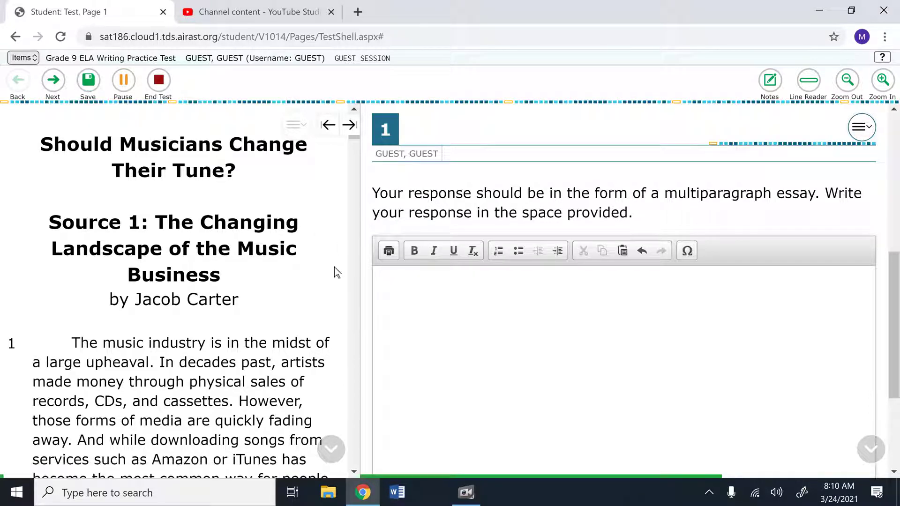
{"action": "left_click", "coordinate": [124, 88]}
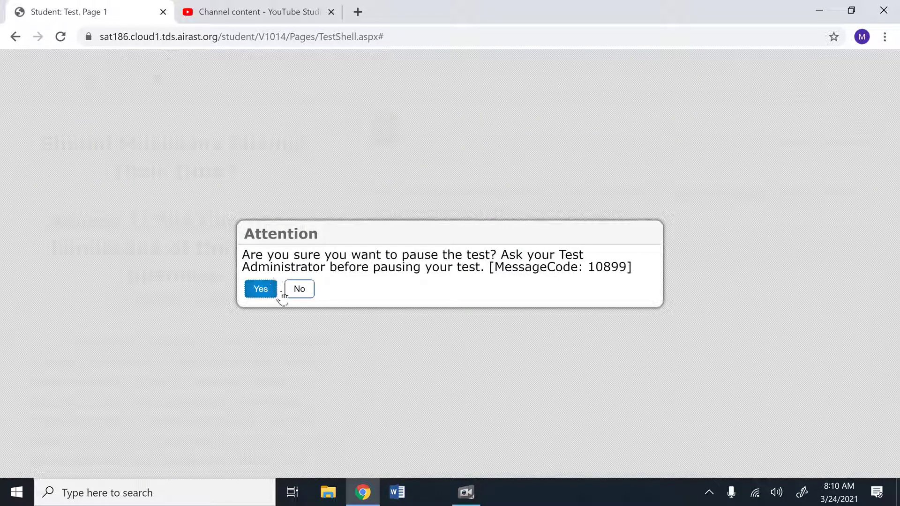
{"action": "left_click", "coordinate": [295, 288]}
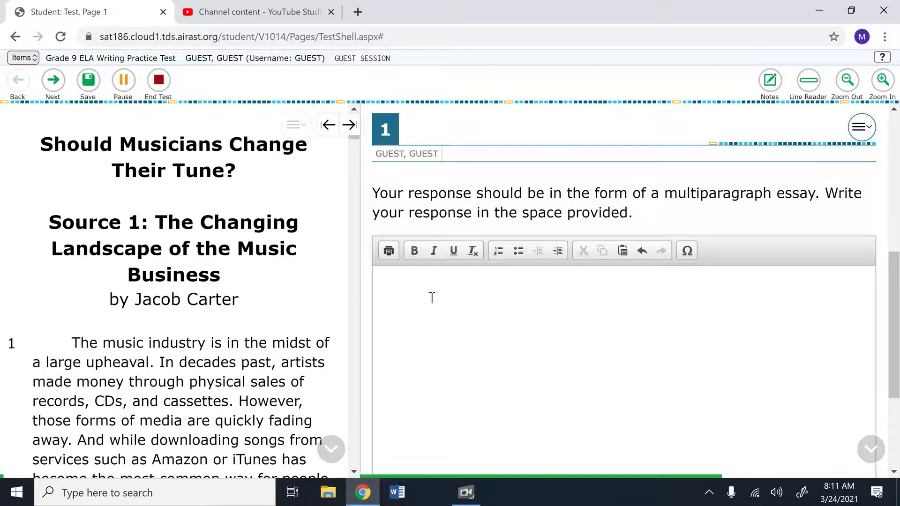
- Scroll the item panel up to the top of item 1's blog essay prompt
{"action": "scroll", "coordinate": [428, 299], "scroll_direction": "up", "scroll_amount": 2}
{"action": "scroll", "coordinate": [428, 300], "scroll_direction": "up", "scroll_amount": 5}
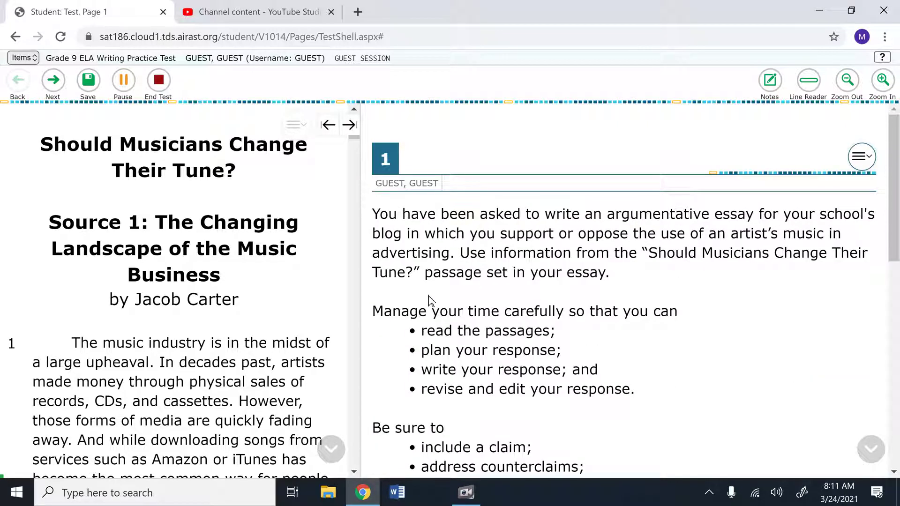